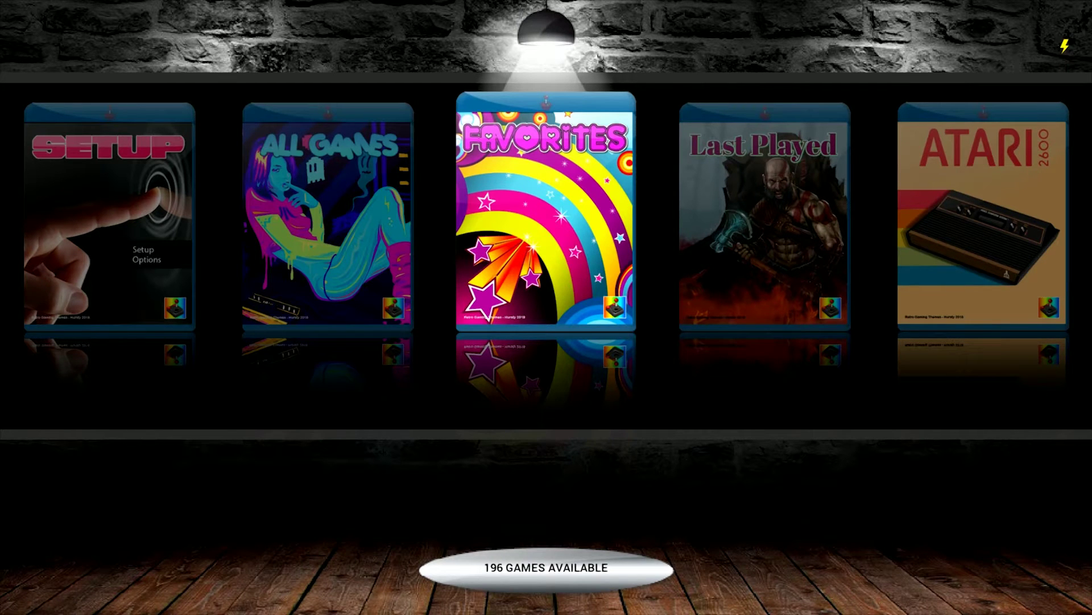
Scroll the system carousel forward past TurboGrafx, Game Boy, Master System and Dreamcast toward Neo Geo
key("Right")
key("Right")
key("Right")
key("Right")
key("Right")
key("Right")
key("Right")
key("Right")
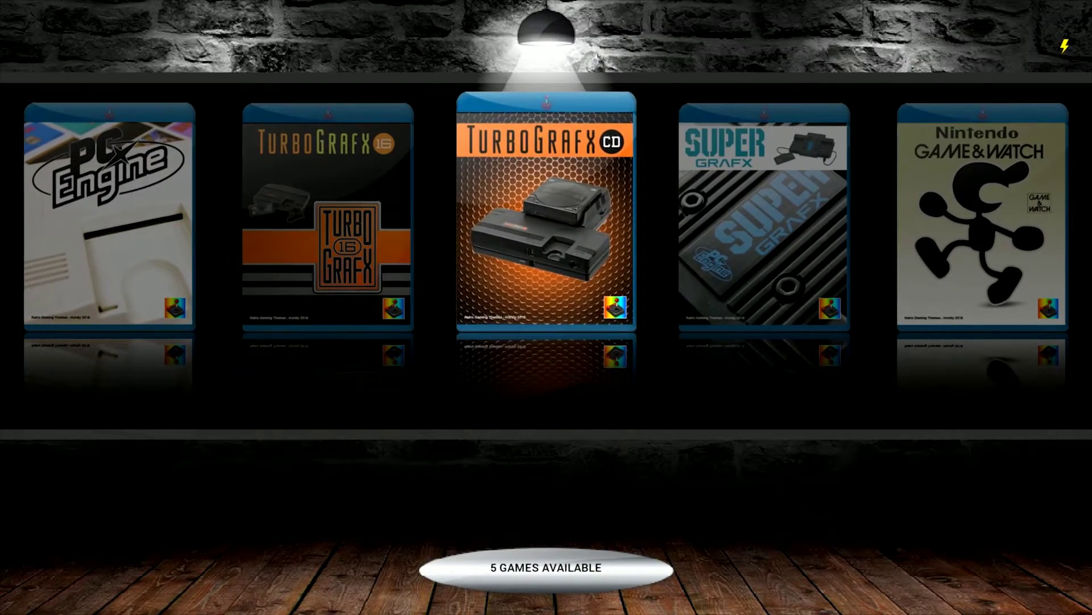
key("Right")
key("Right")
key("Right")
key("Right")
key("Right")
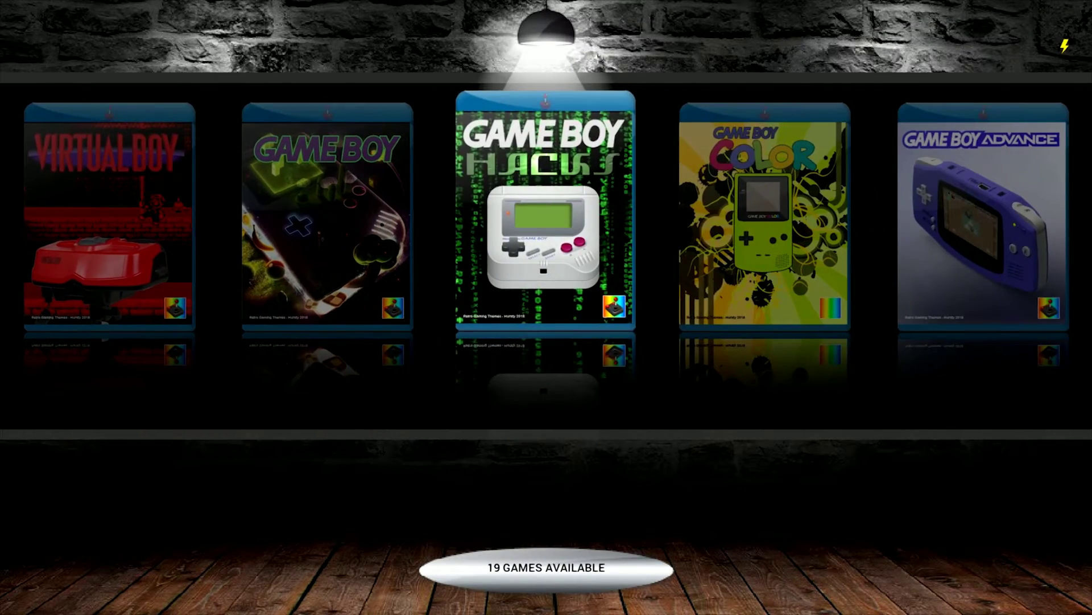
key("Right")
key("Right")
key("Right")
key("Right")
key("Right")
key("Right")
key("Right")
key("Right")
key("Right")
key("Right")
key("Right")
key("Right")
key("Right")
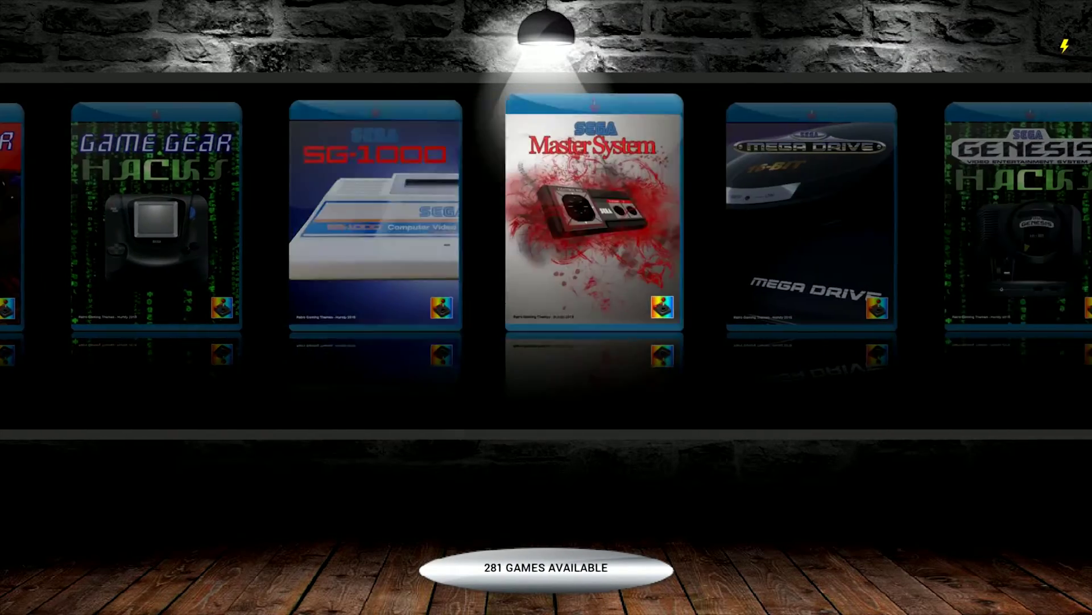
key("Right")
key("Right")
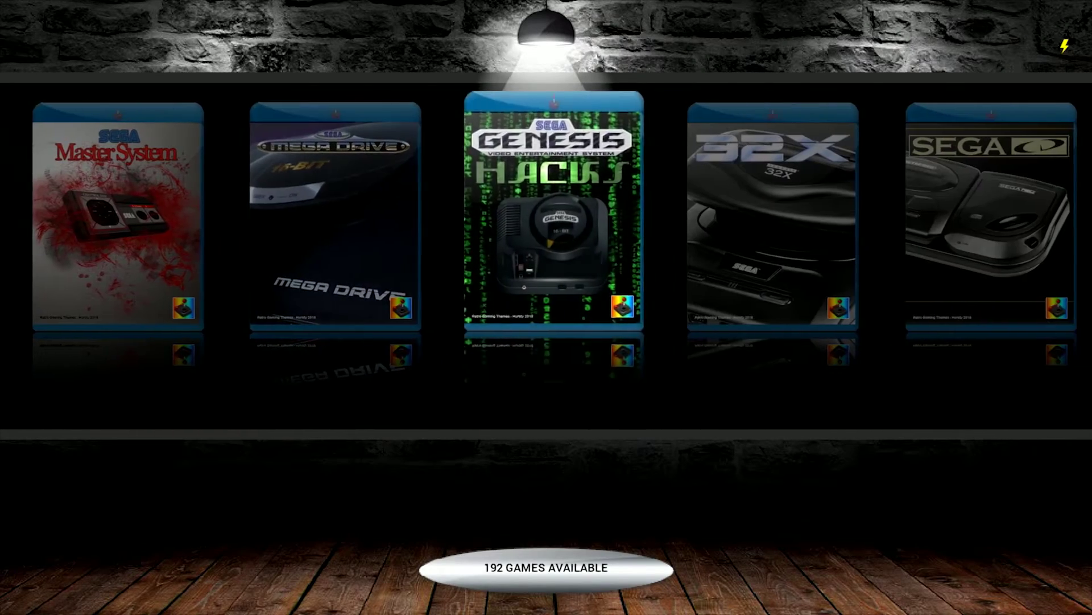
key("Right")
key("Right")
key("Right")
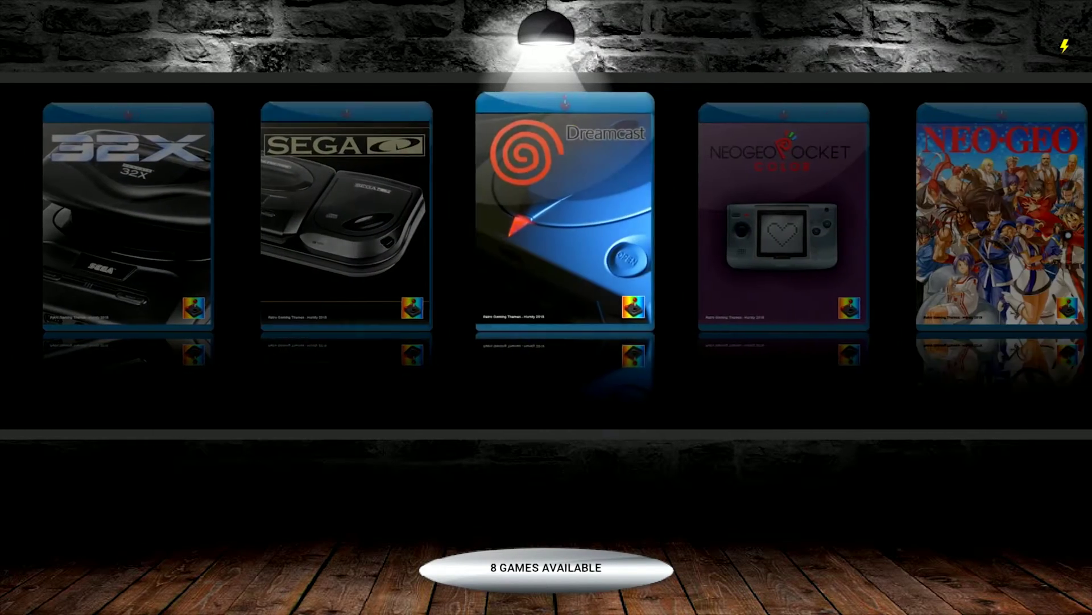
key("Right")
key("Right")
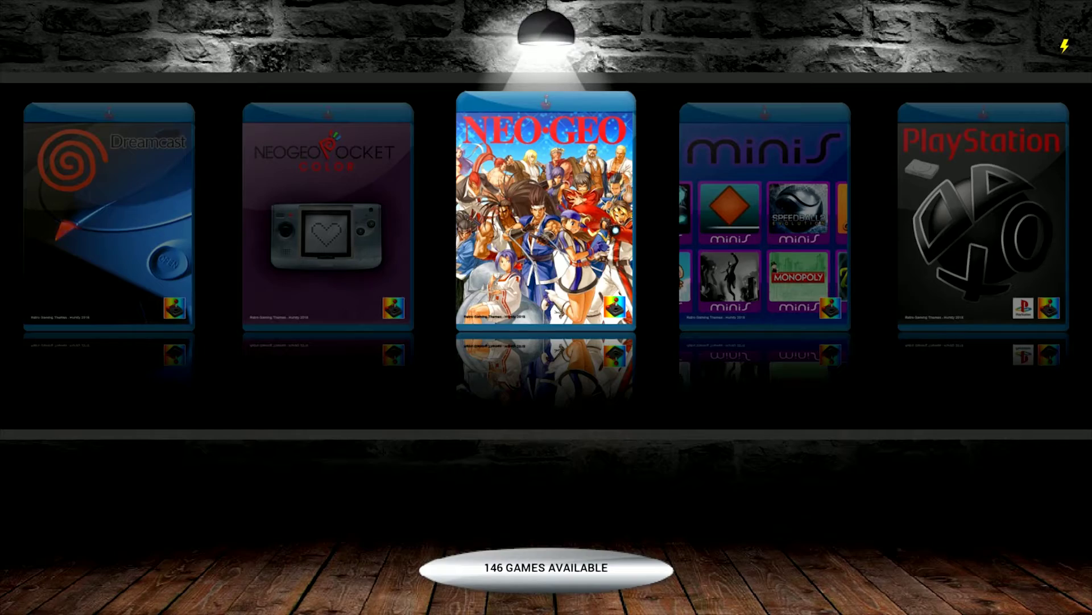
Browse through Master System and NES, then open the Game Boy Advance Hacks game list
key("Left")
key("Left")
key("Left")
key("Left")
key("Left")
key("Left")
key("Left")
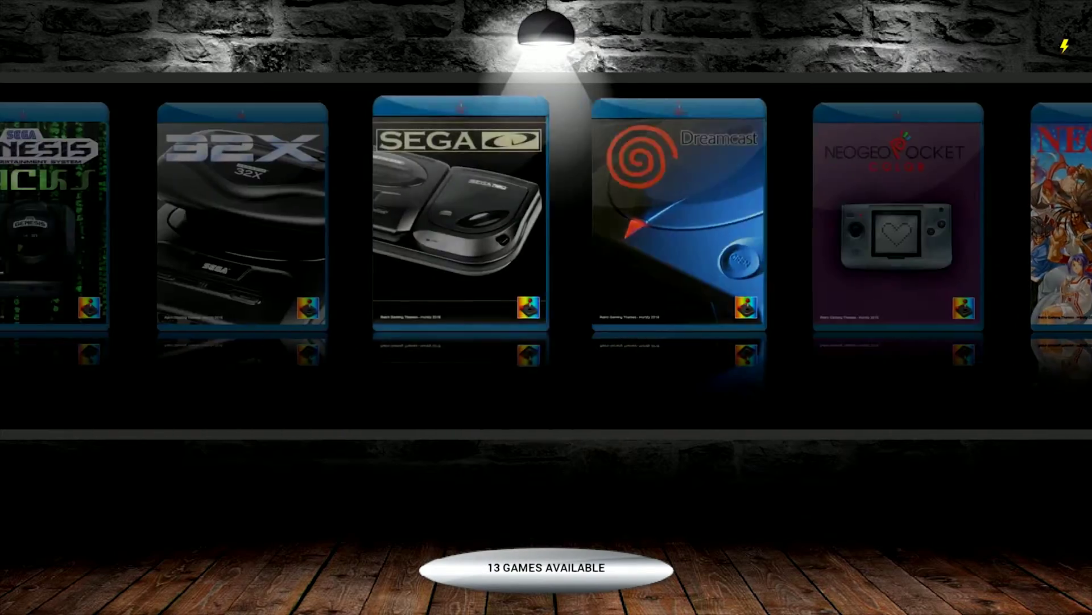
key("Left")
key("Left")
key("Left")
key("Left")
key("Left")
key("Left")
key("Left")
key("Left")
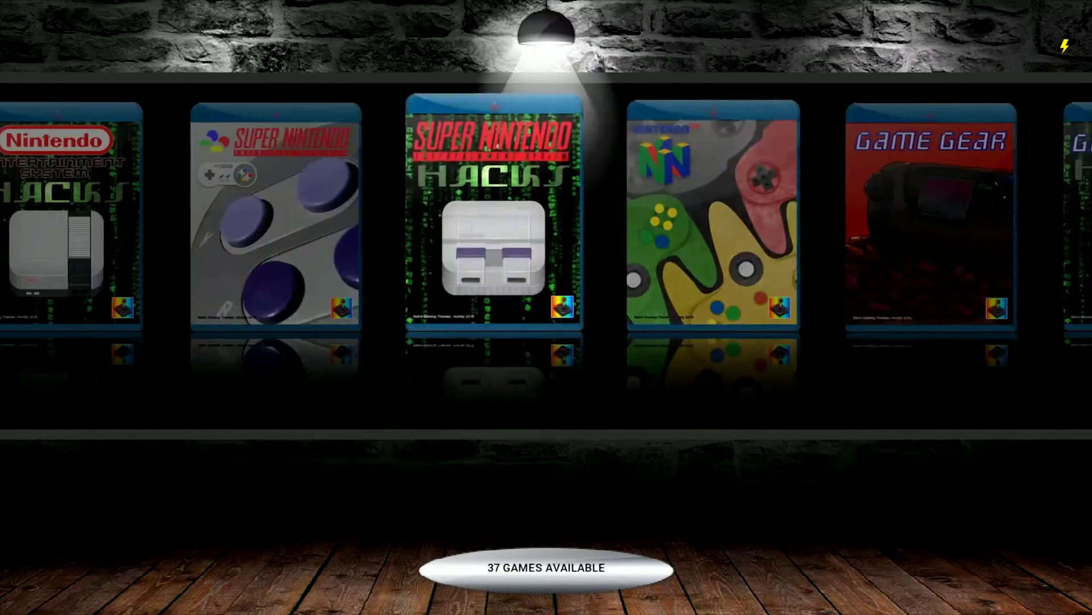
key("Left")
key("Left")
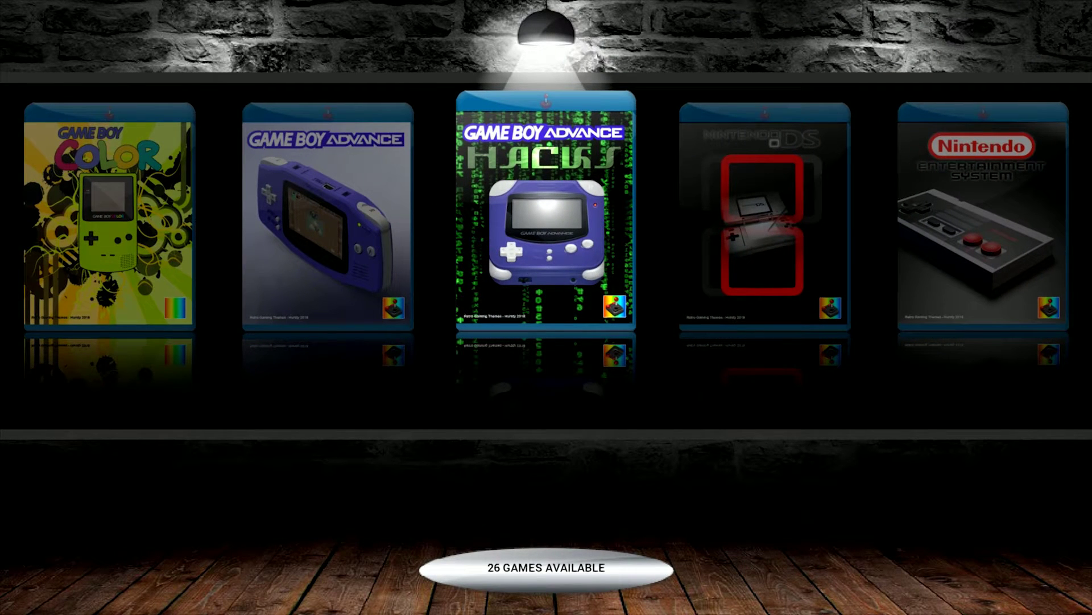
key("Return")
Browse the carousel onward through Nintendo 64 and 32X to Neo Geo
key("Right")
key("Right")
key("Right")
key("Right")
key("Right")
key("Right")
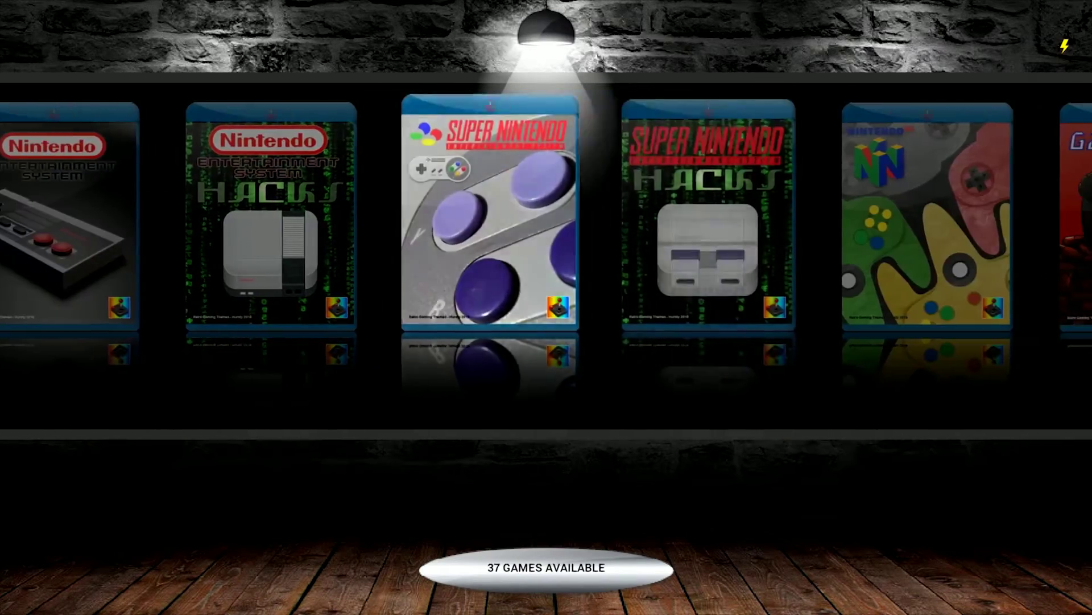
key("Right")
key("Right")
key("Right")
key("Right")
key("Right")
key("Right")
key("Right")
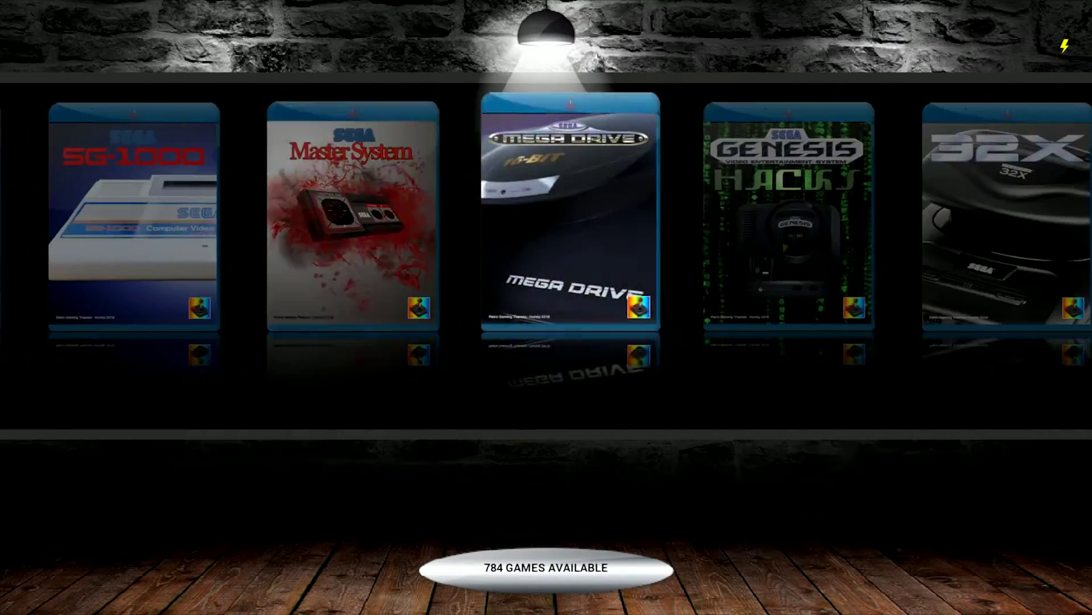
key("Right")
key("Right")
key("Right")
key("Right")
key("Right")
Peek at the Arcade Classics list, then browse past ScummVM and Setup to Favorites
key("Return")
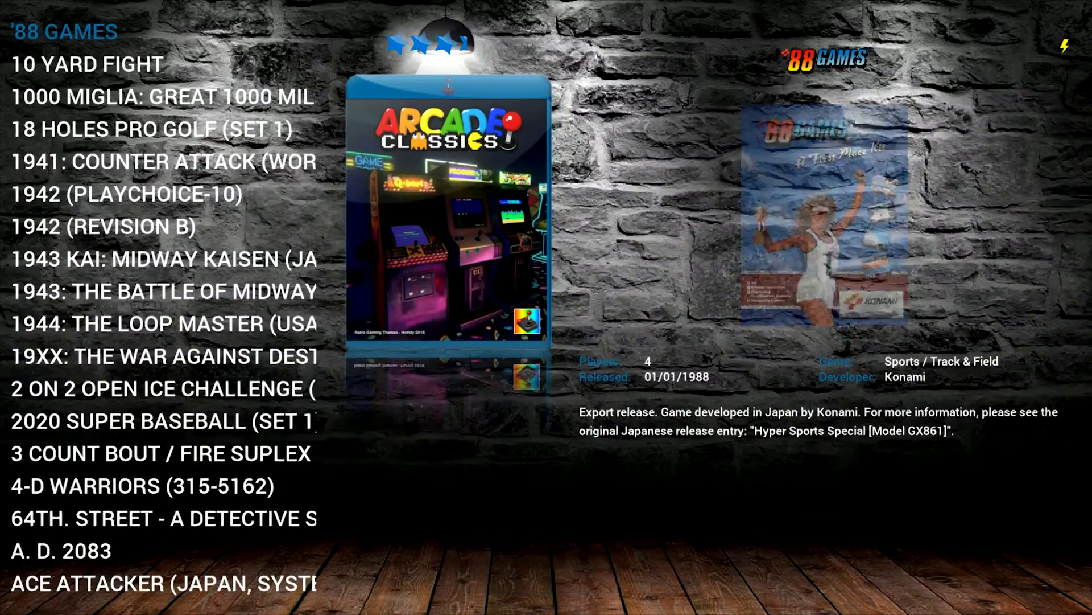
key("Escape")
key("Right")
key("Right")
key("Right")
key("Right")
key("Right")
key("Right")
key("Right")
key("Right")
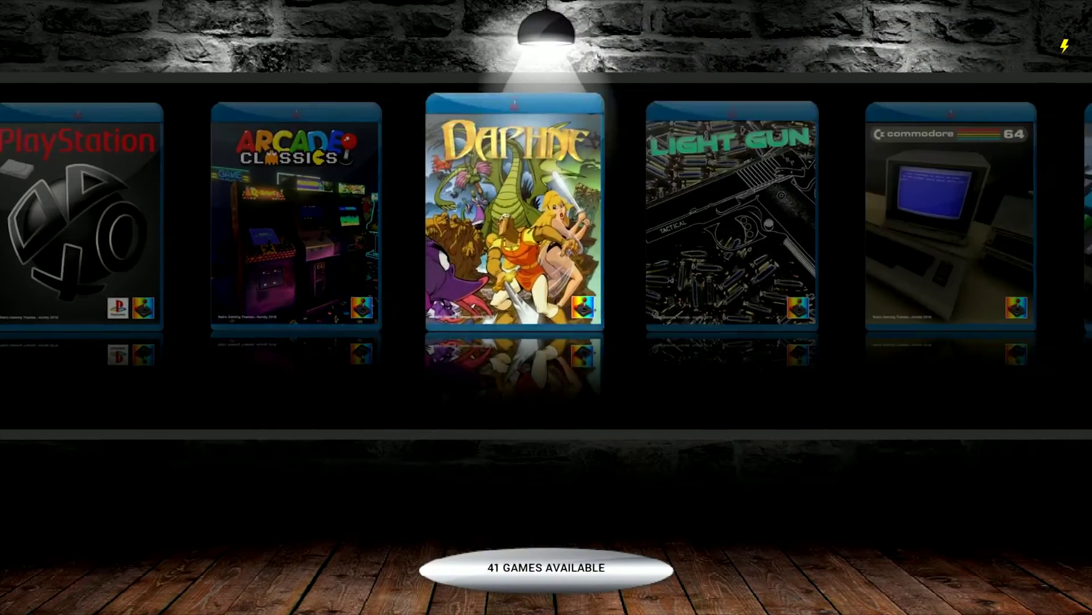
key("Right")
key("Right")
key("Right")
key("Right")
key("Right")
key("Right")
key("Right")
key("Right")
key("Right")
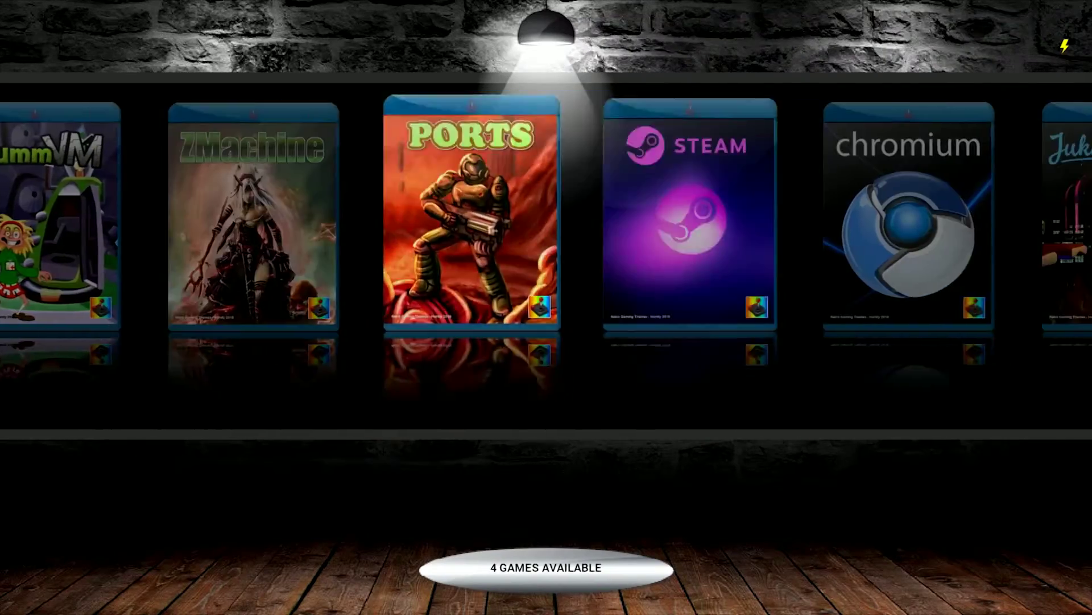
key("Right")
key("Right")
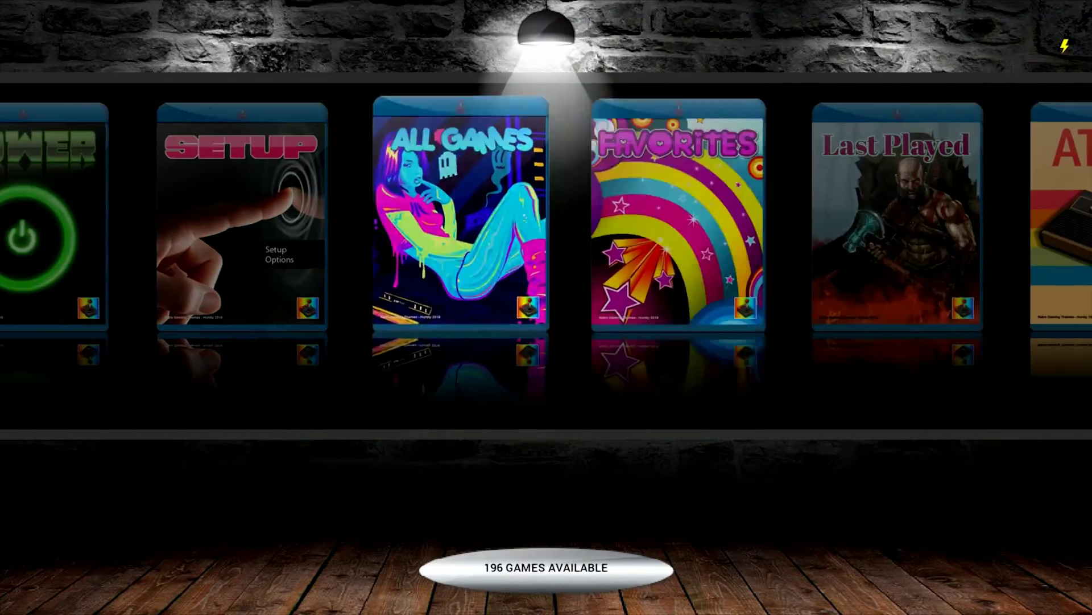
Open Favorites and launch Alien vs. Predator from the list
key("Return")
key("Down")
key("Down")
key("Down")
key("Down")
key("Down")
key("Down")
key("Down")
key("Down")
key("Down")
key("Down")
key("Down")
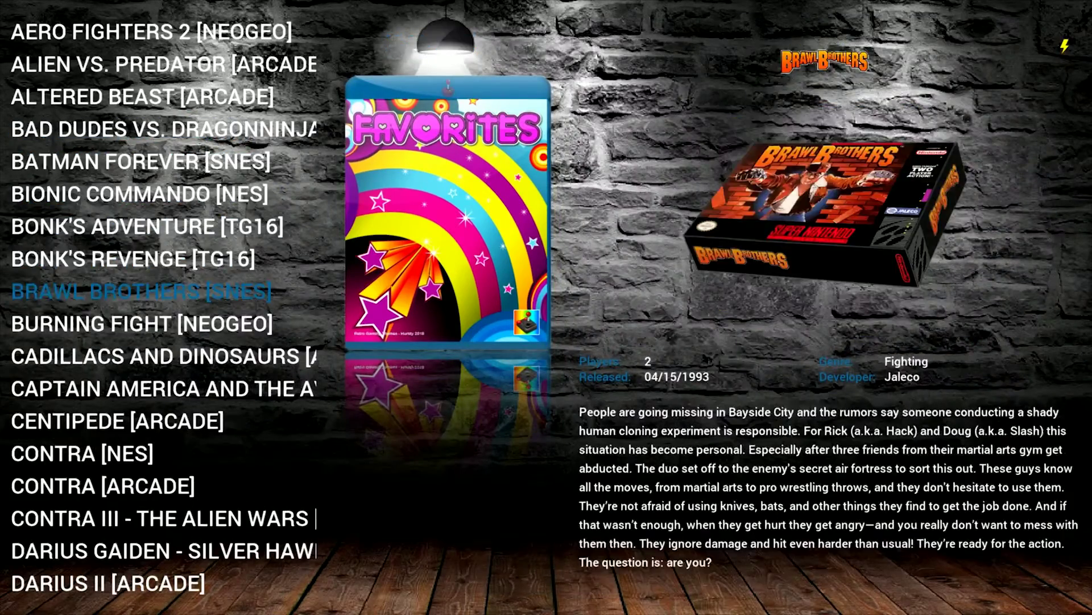
key("Down")
key("Down")
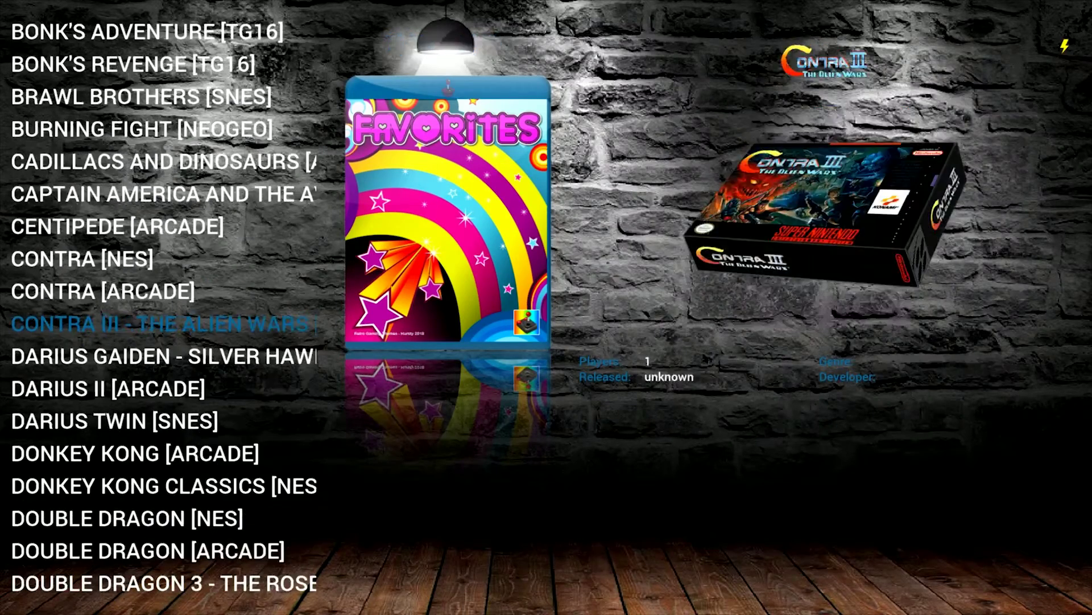
key("Up")
key("Up")
key("Up")
key("Up")
key("Up")
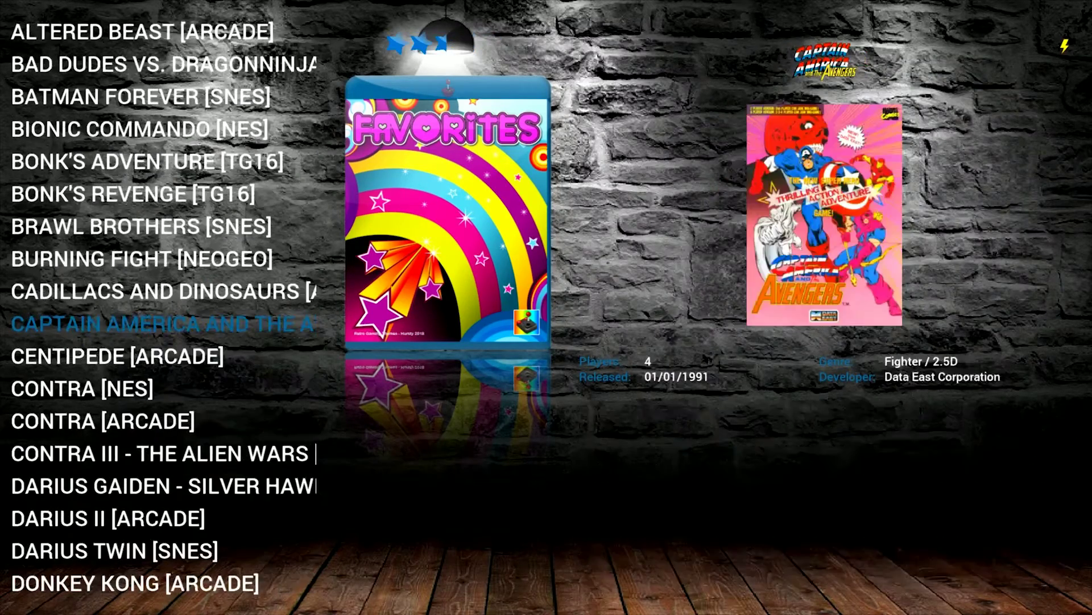
key("Up")
key("Up")
key("Up")
key("Up")
key("Up")
key("Up")
key("Up")
key("Up")
key("Up")
key("Up")
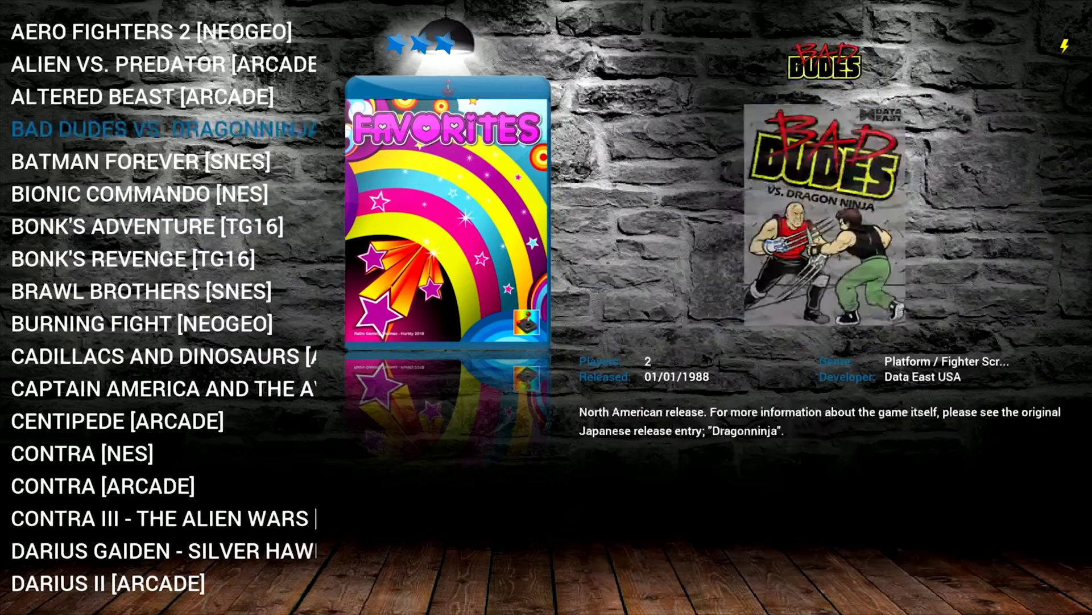
key("Return")
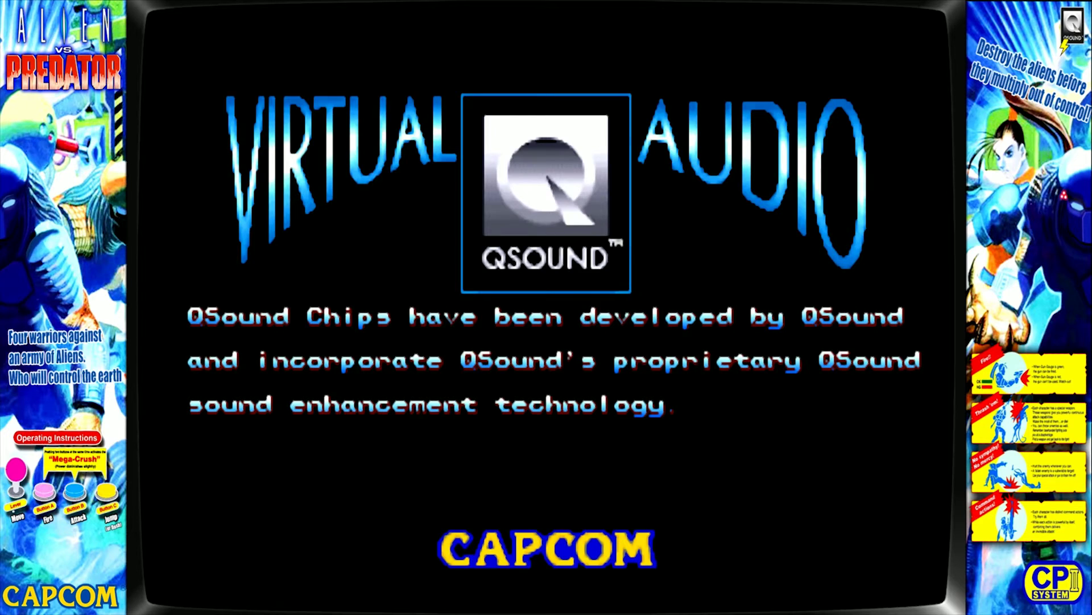
Open the Quick Menu over the running game, browse its entries, then resume play
key("F1")
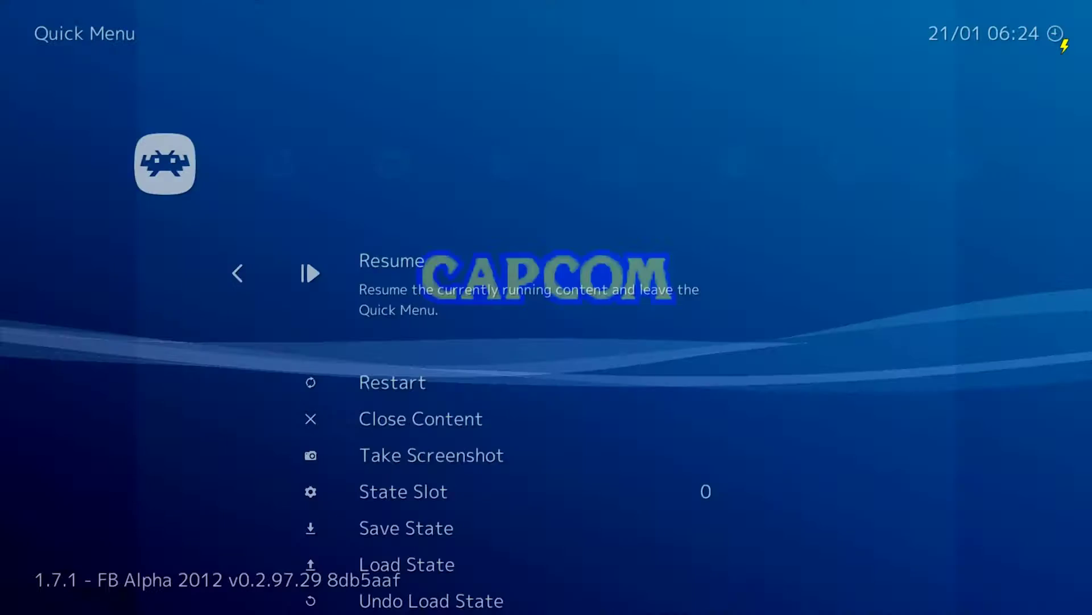
key("Down")
key("Down")
key("Down")
key("Down")
key("Down")
key("Down")
key("Down")
key("Down")
key("Down")
key("Down")
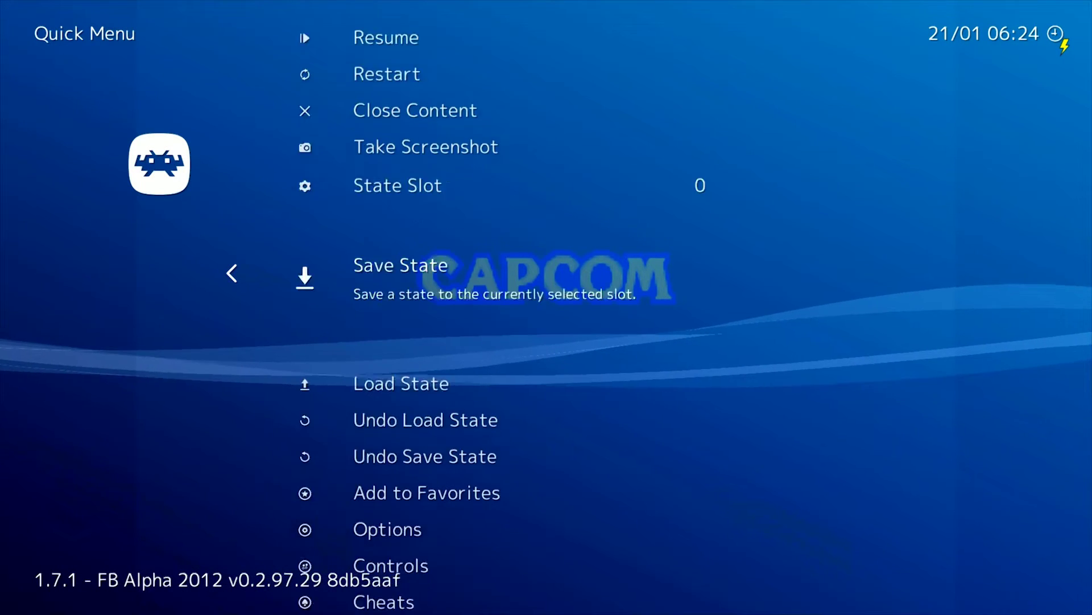
key("Down")
key("Up")
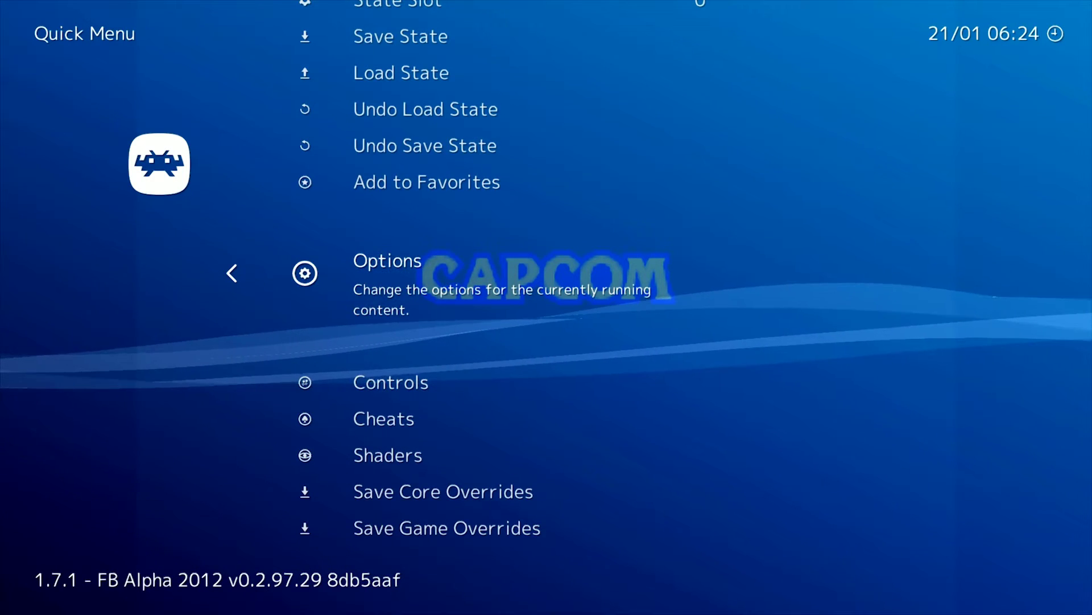
key("BackSpace")
key("Return")
key("Return")
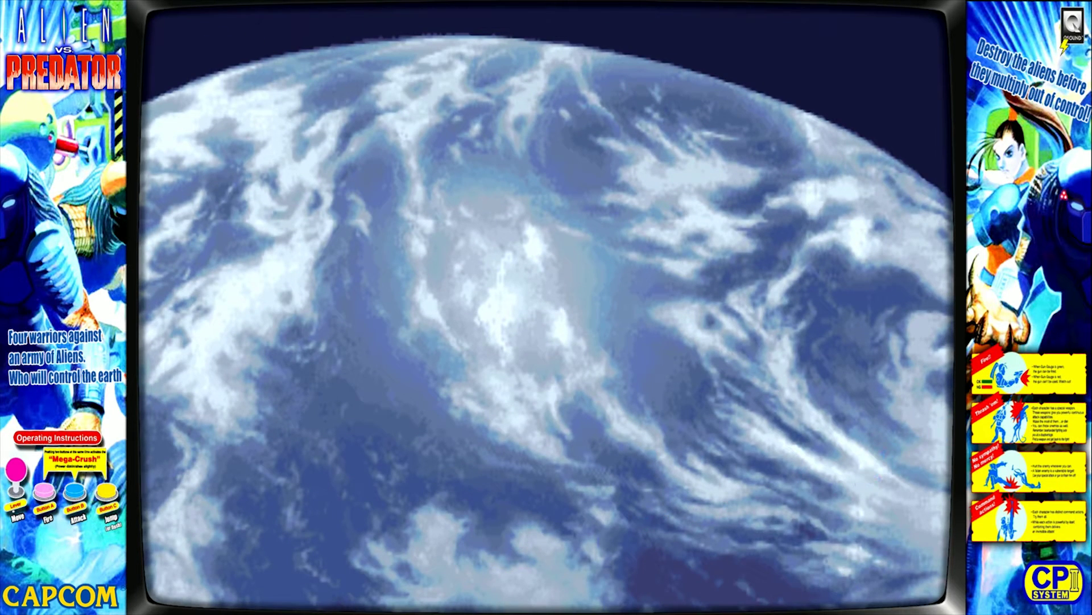
Reopen the Quick Menu, look through the core Options, and return to the Options entry
key("F1")
key("Down")
key("Down")
key("Down")
key("Down")
key("Down")
key("Down")
key("Down")
key("Down")
key("Down")
key("Down")
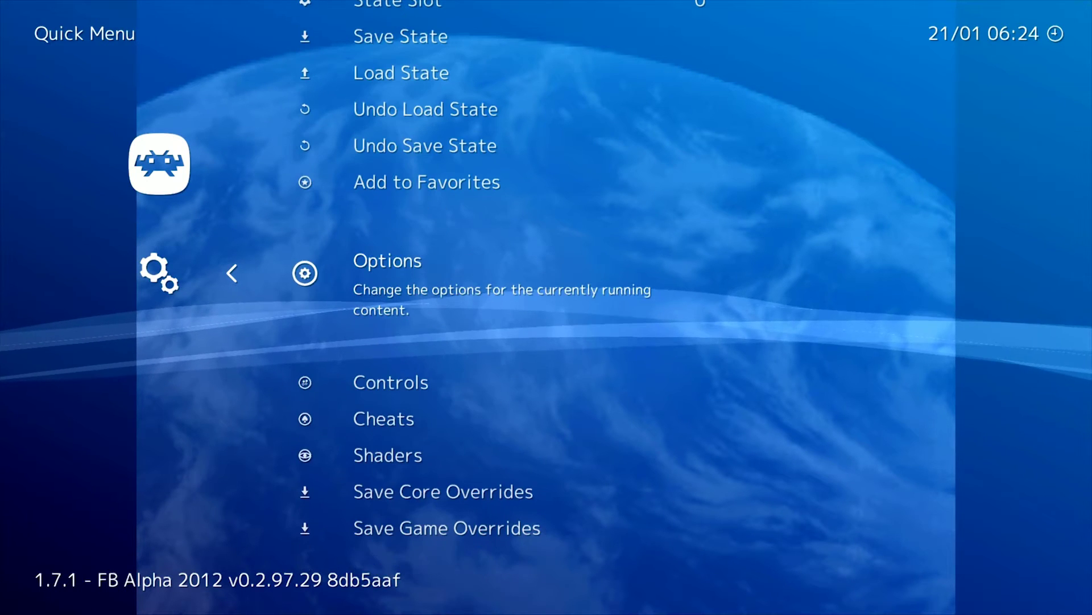
key("Return")
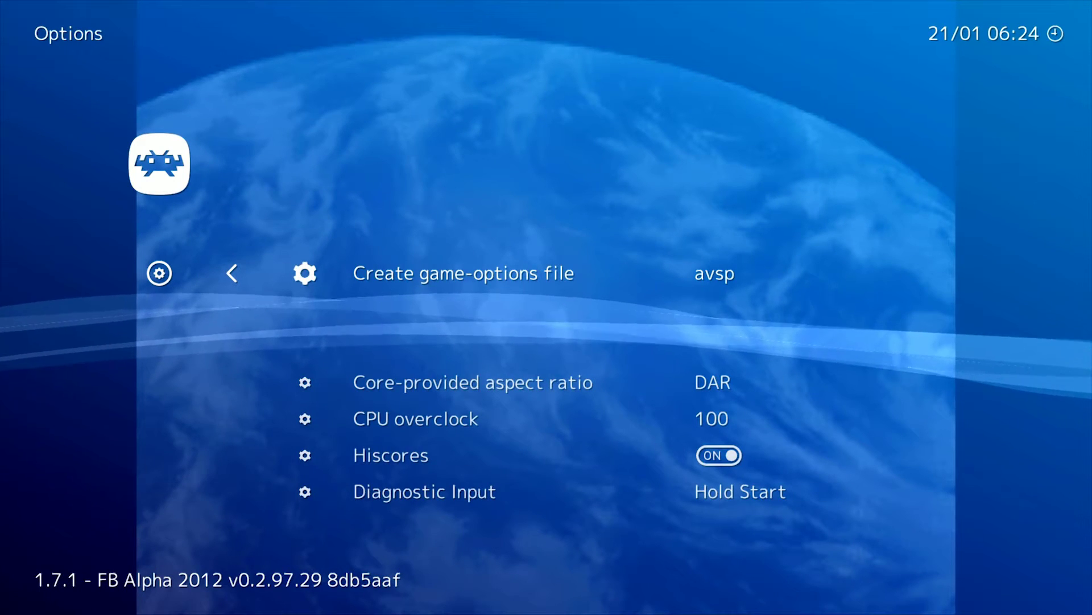
key("Down")
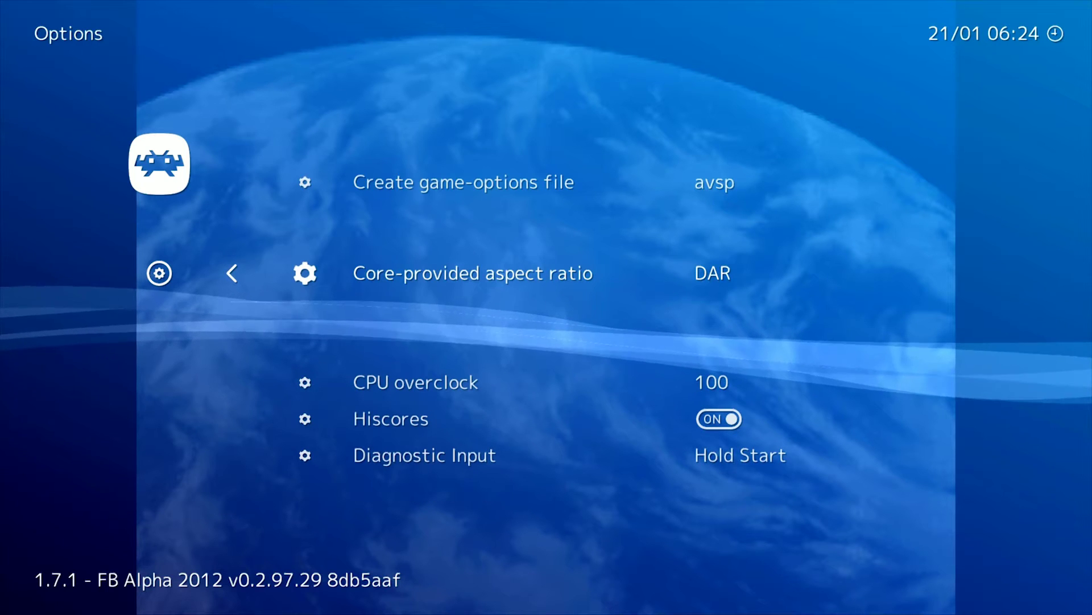
key("BackSpace")
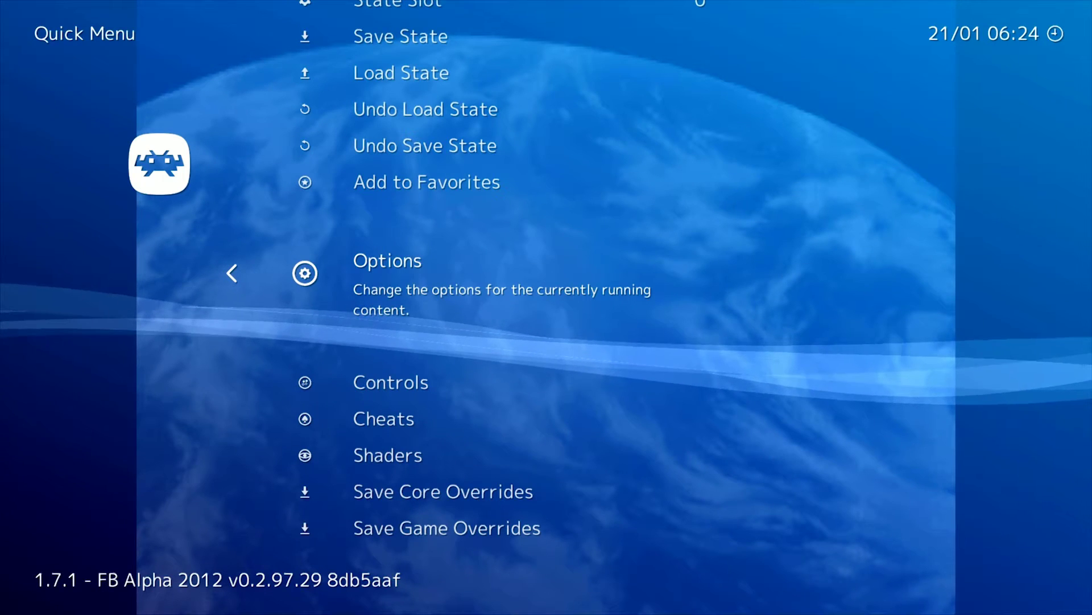
key("Up")
key("Up")
key("Up")
key("Up")
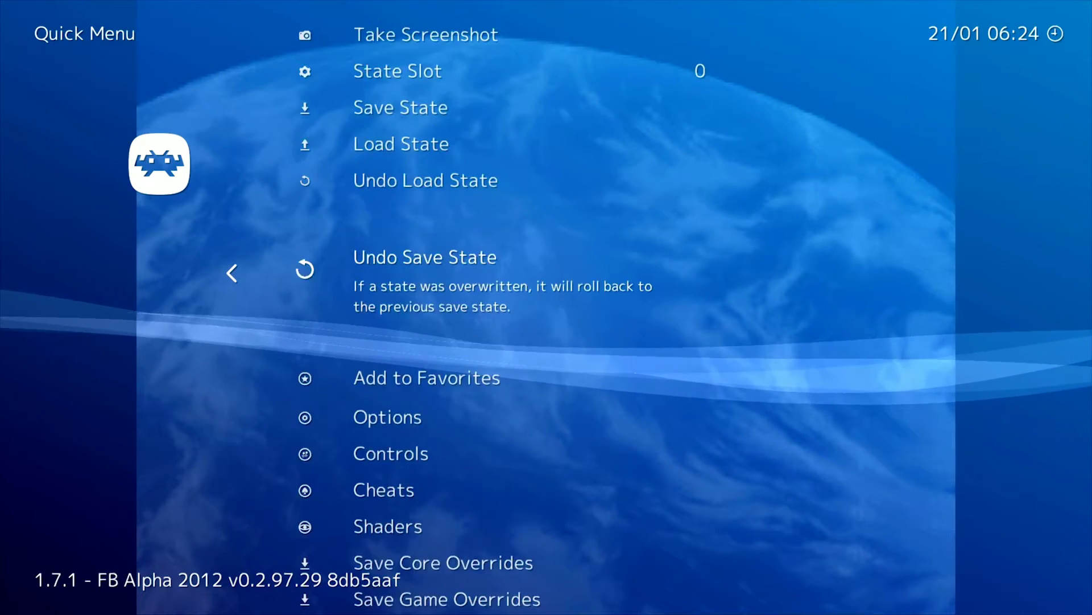
key("Down")
key("Down")
key("Down")
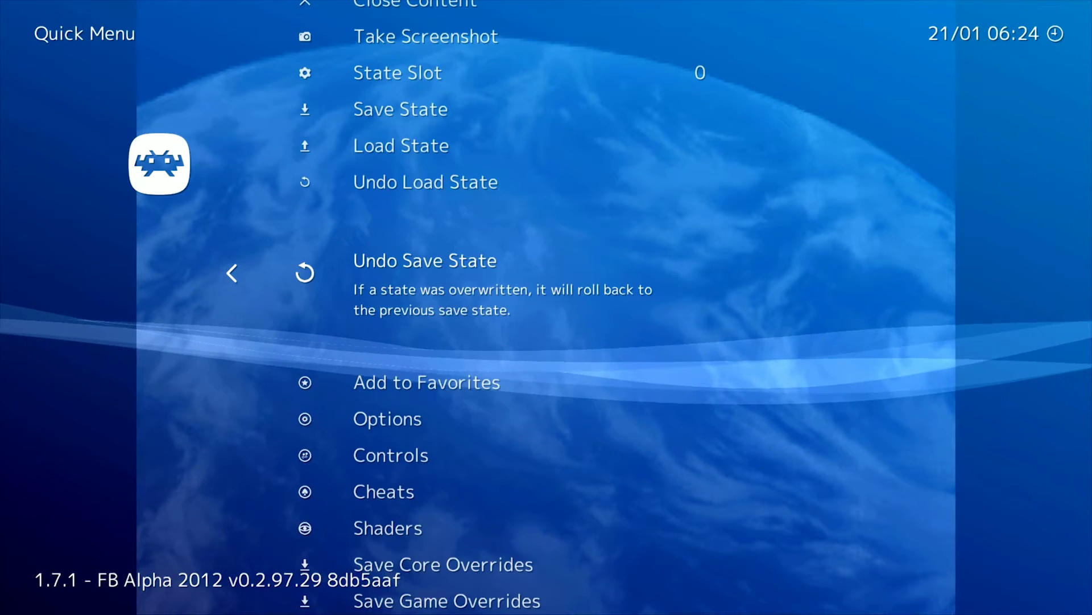
key("Down")
Leave the core options and move down the Settings list to Onscreen Display
key("Return")
key("BackSpace")
key("BackSpace")
key("Right")
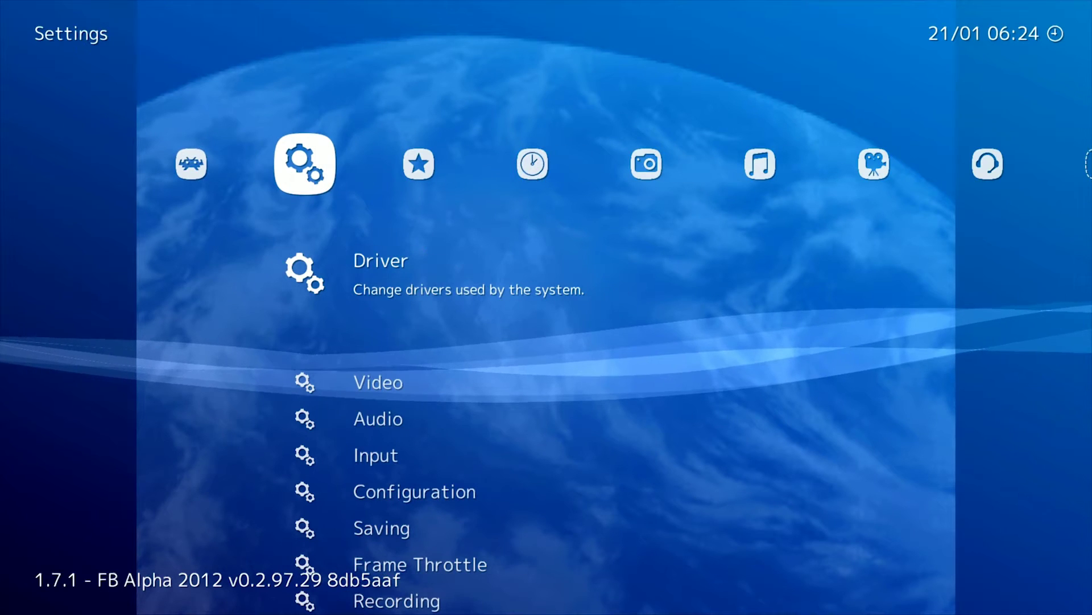
key("Down")
key("Down")
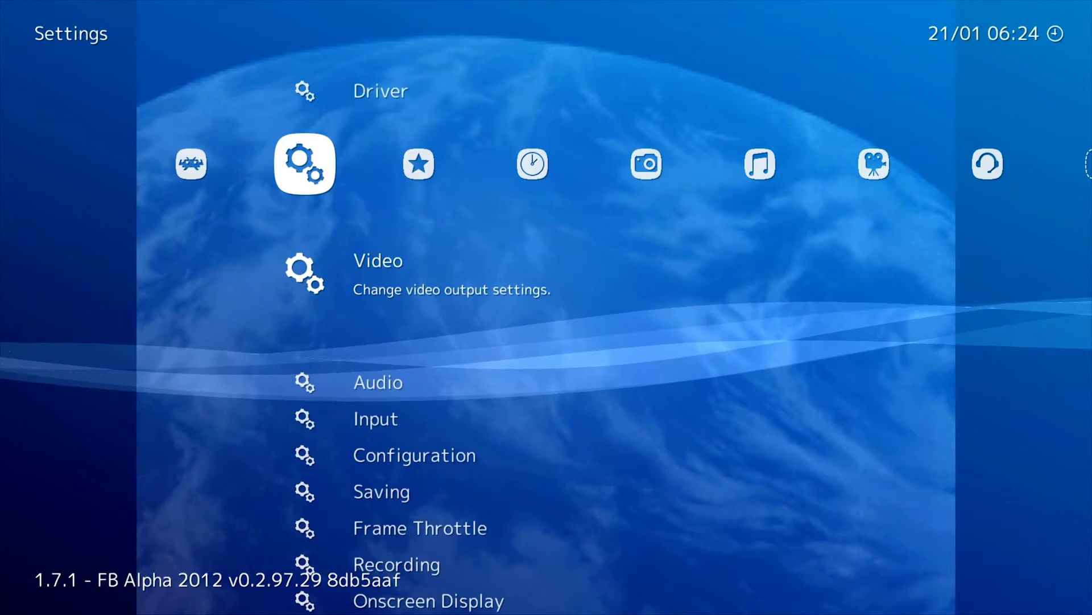
key("Down")
key("Down")
key("Down")
key("Down")
key("Down")
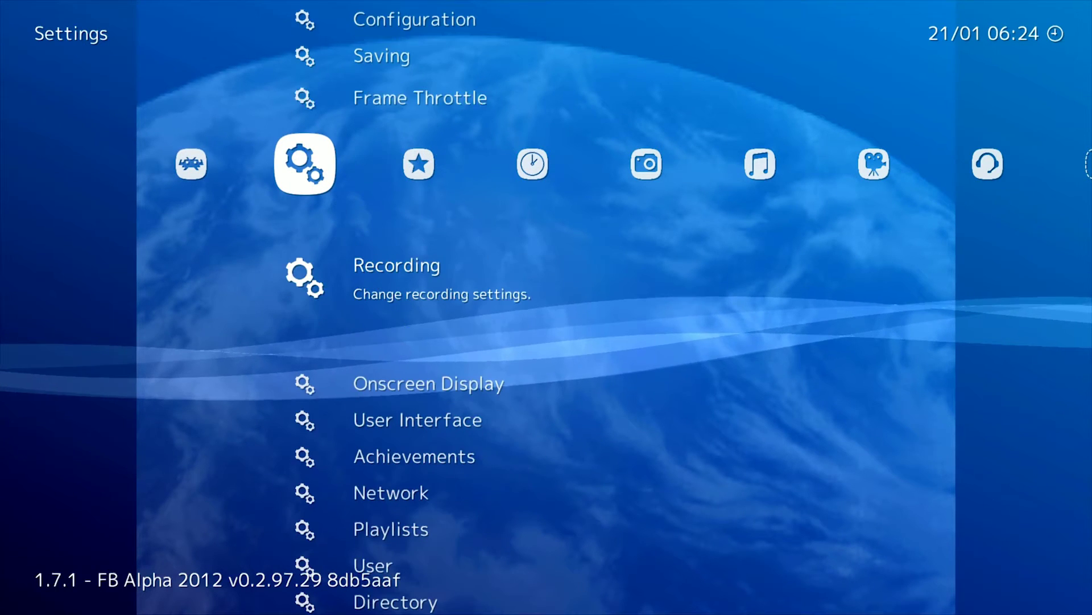
key("Down")
Open Onscreen Display > Onscreen Overlay, review the overlay options, then back out
key("Return")
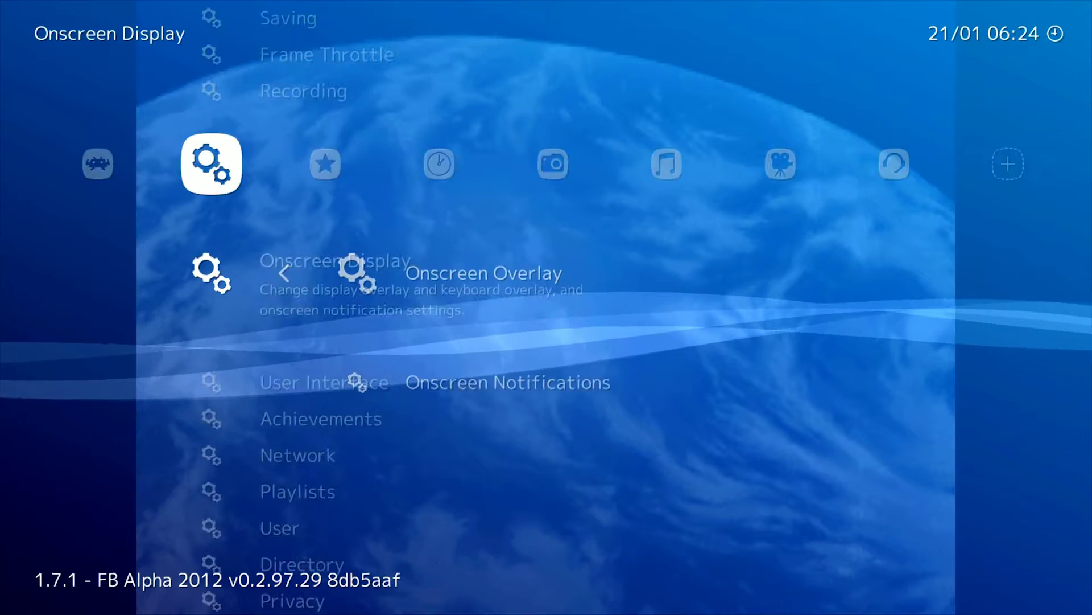
key("Return")
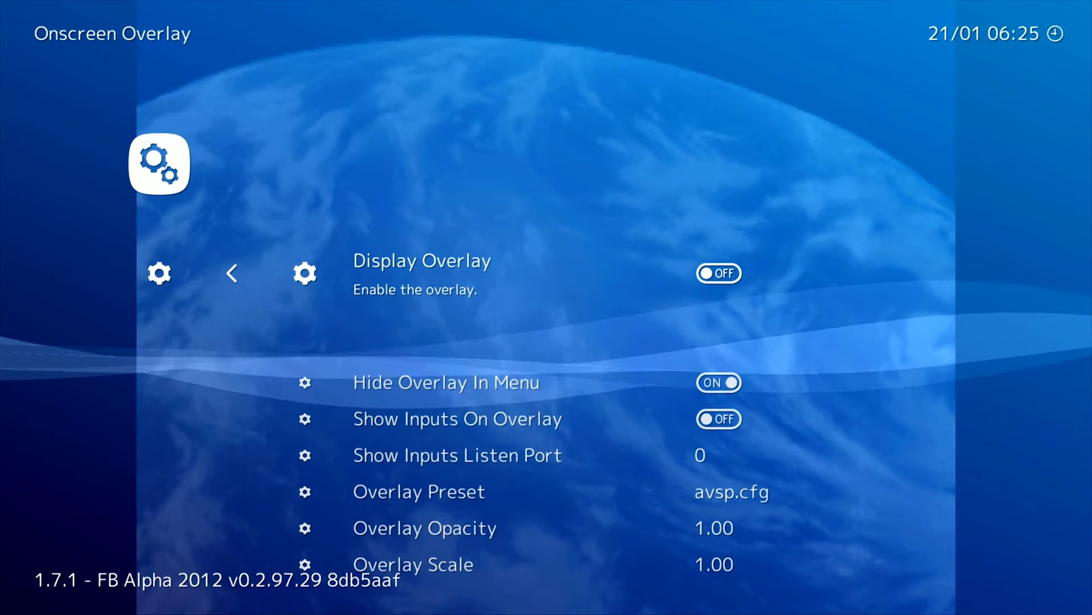
key("BackSpace")
key("BackSpace")
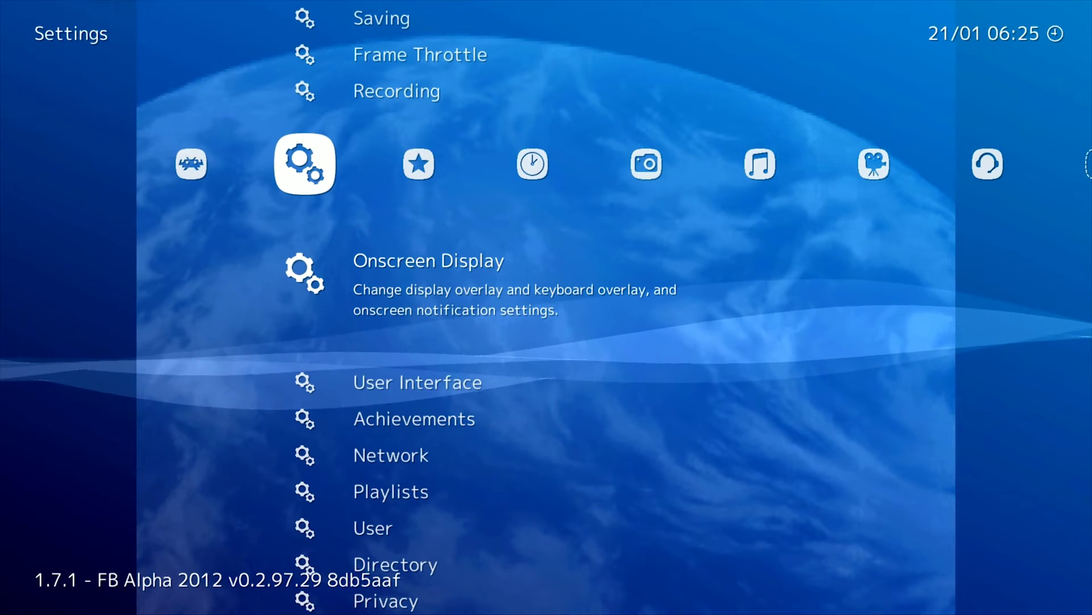
Resume Alien vs Predator, then reopen the in-game menu and back out to the main menu
key("Left")
key("Return")
key("Return")
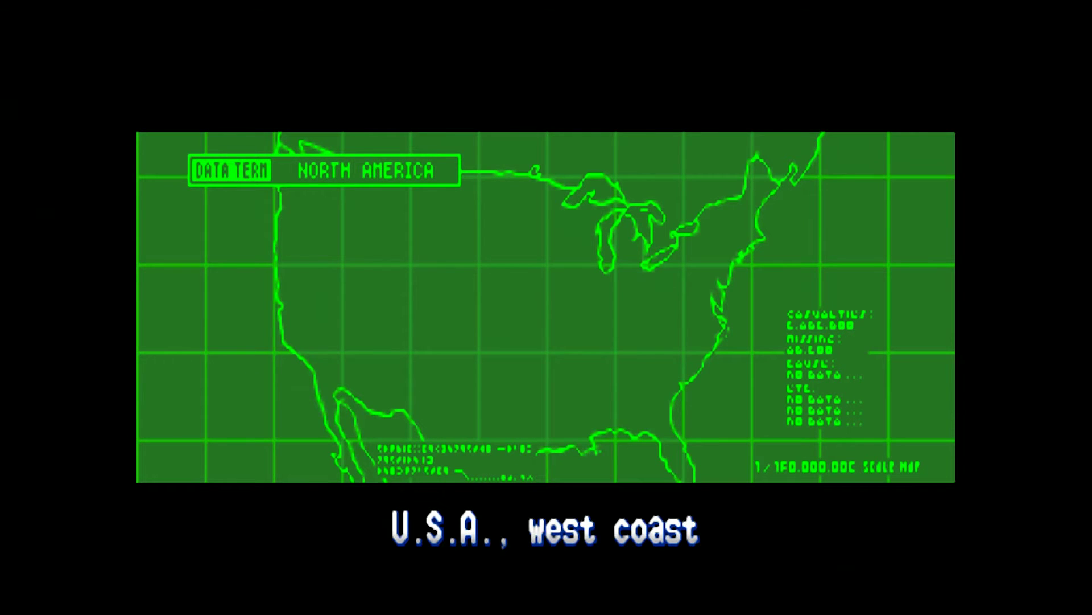
key("F1")
key("Down")
key("Up")
key("Down")
key("Down")
Go to Settings > Onscreen Display > Onscreen Overlay and highlight Hide Overlay In Menu
key("Down")
key("BackSpace")
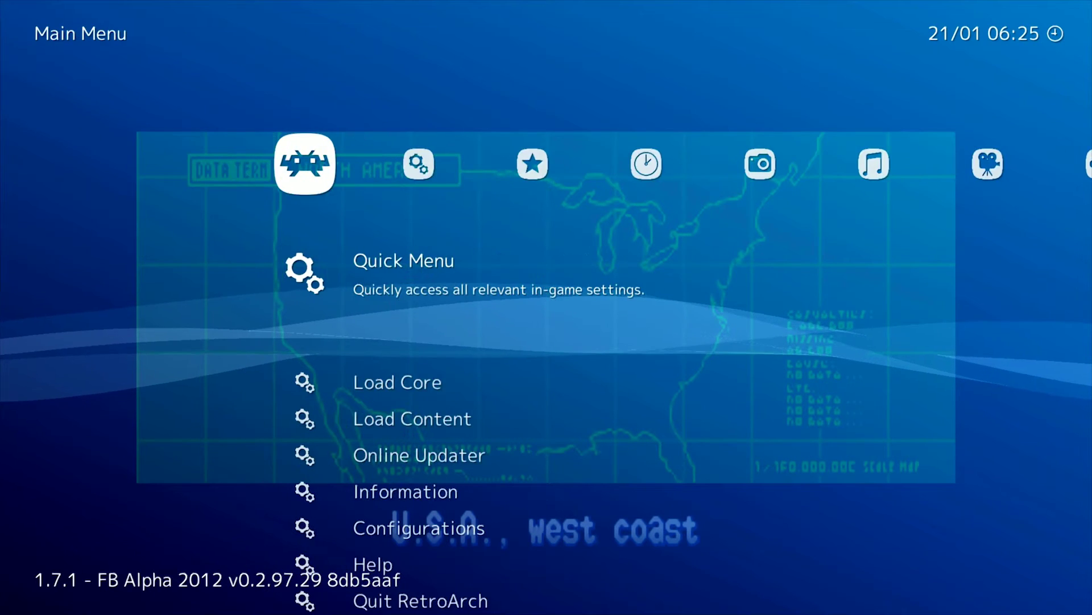
key("Right")
key("Down")
key("Up")
key("Down")
key("Down")
key("Down")
key("Down")
key("Down")
key("Down")
key("Down")
key("Down")
key("Return")
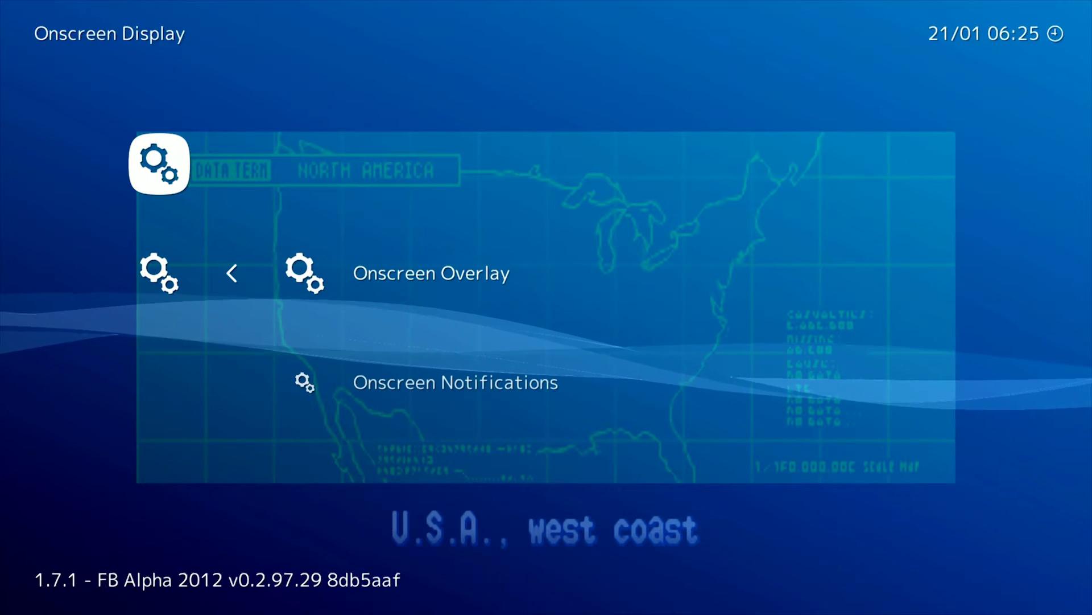
key("Down")
key("Up")
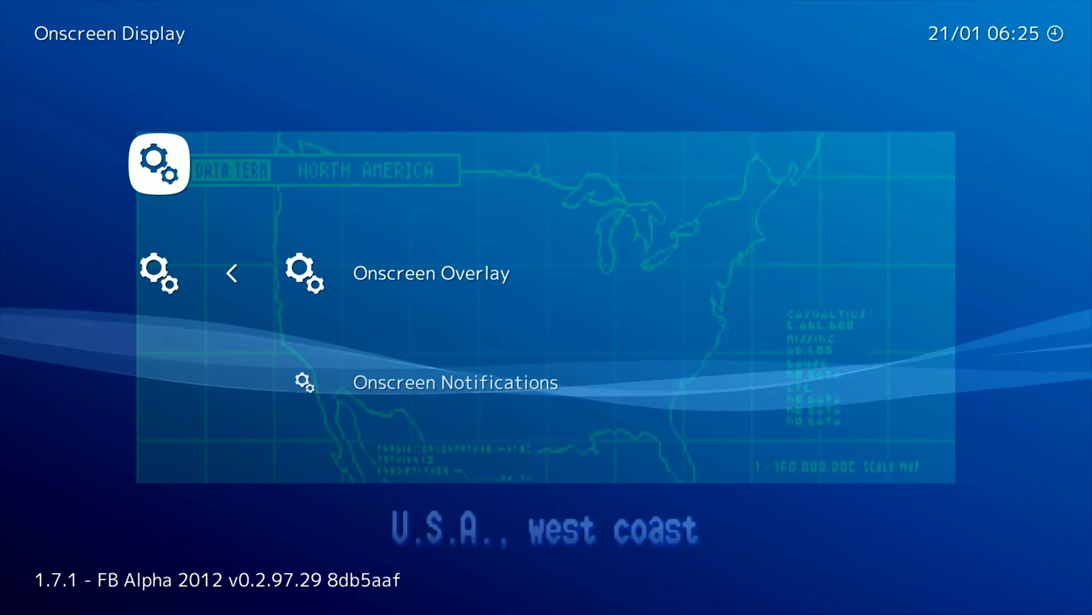
key("Return")
key("Down")
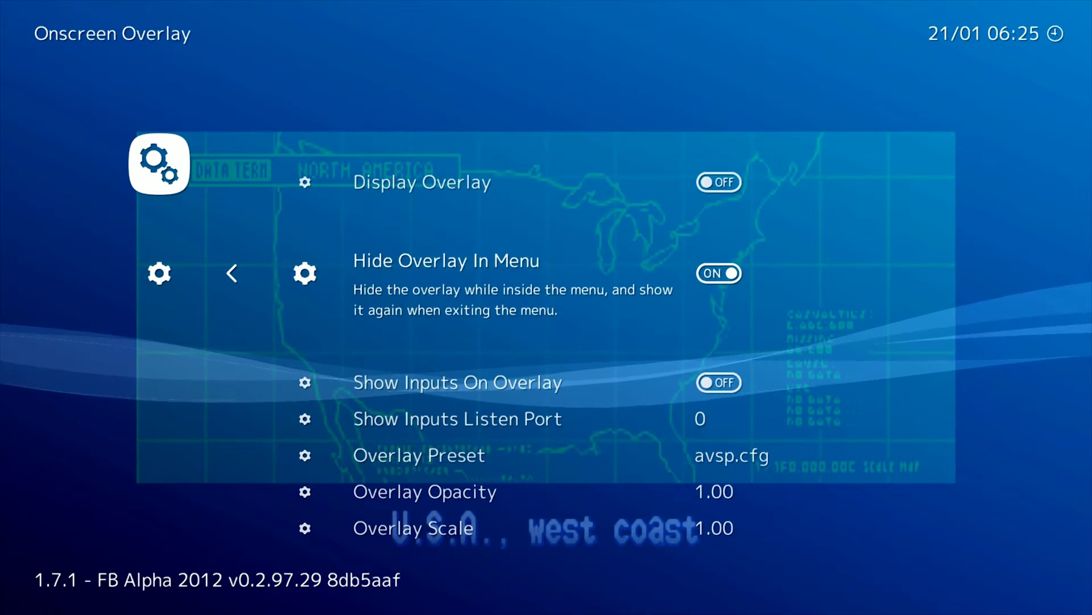
Turn Display Overlay on and Hide Overlay In Menu off so the bezel shows behind the menu
key("Up")
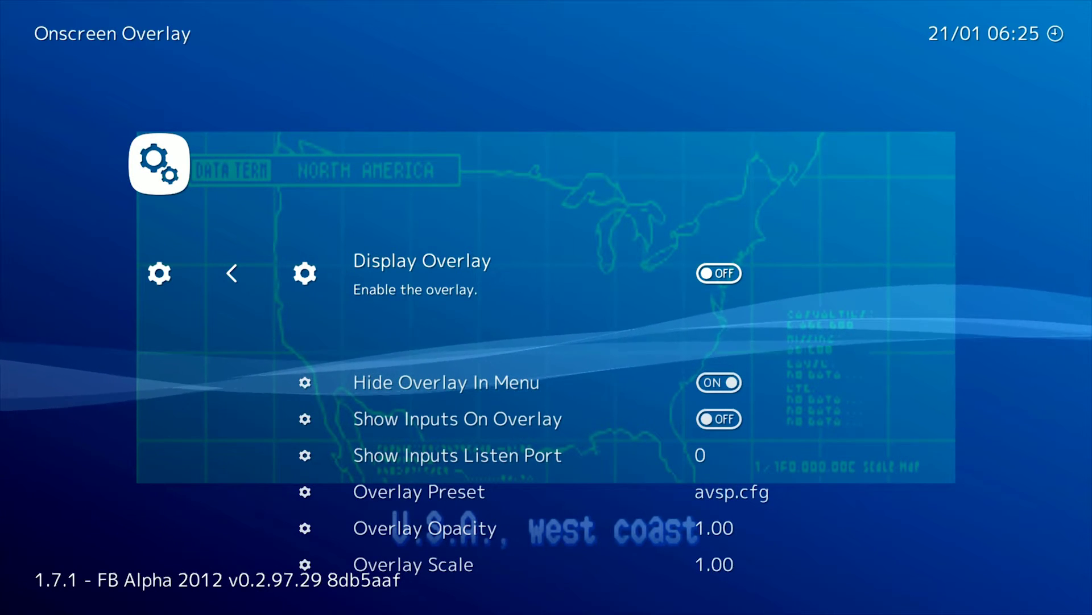
key("Down")
key("Up")
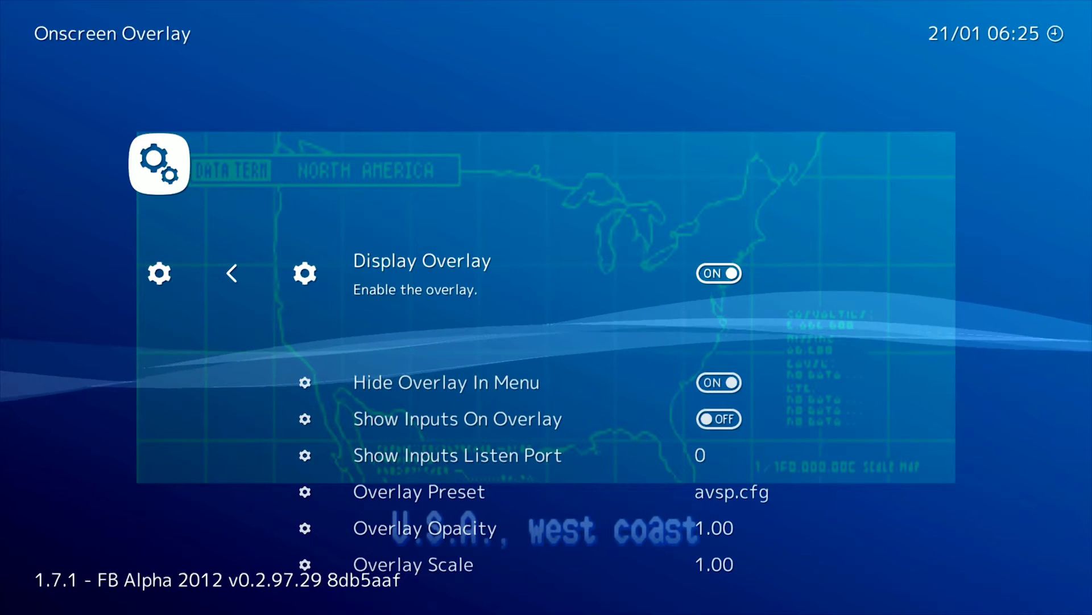
key("Down")
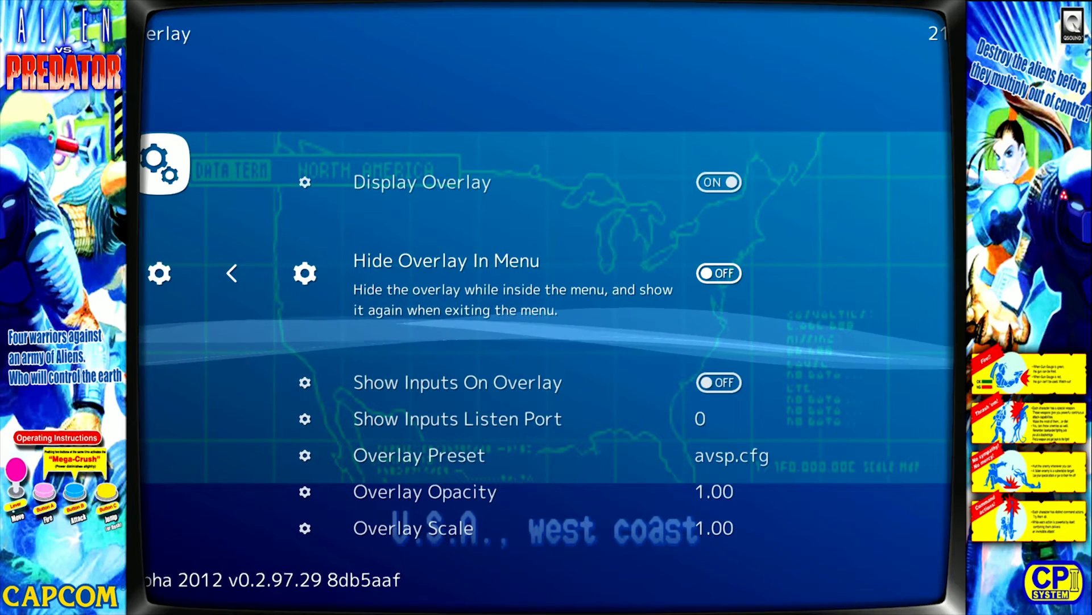
key("Return")
key("Return")
key("Return")
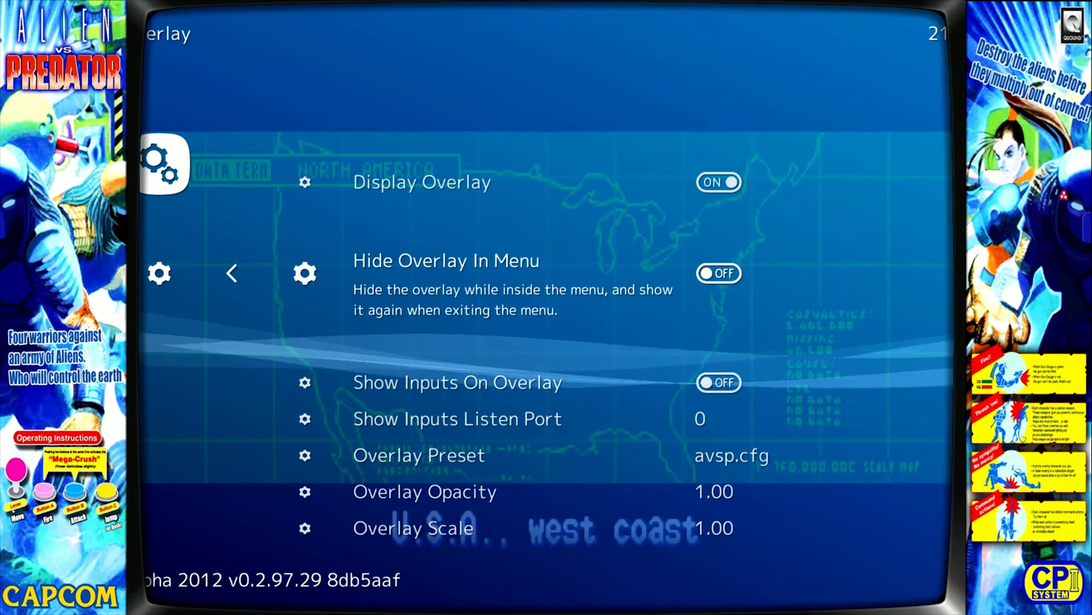
key("Up")
key("Return")
key("Return")
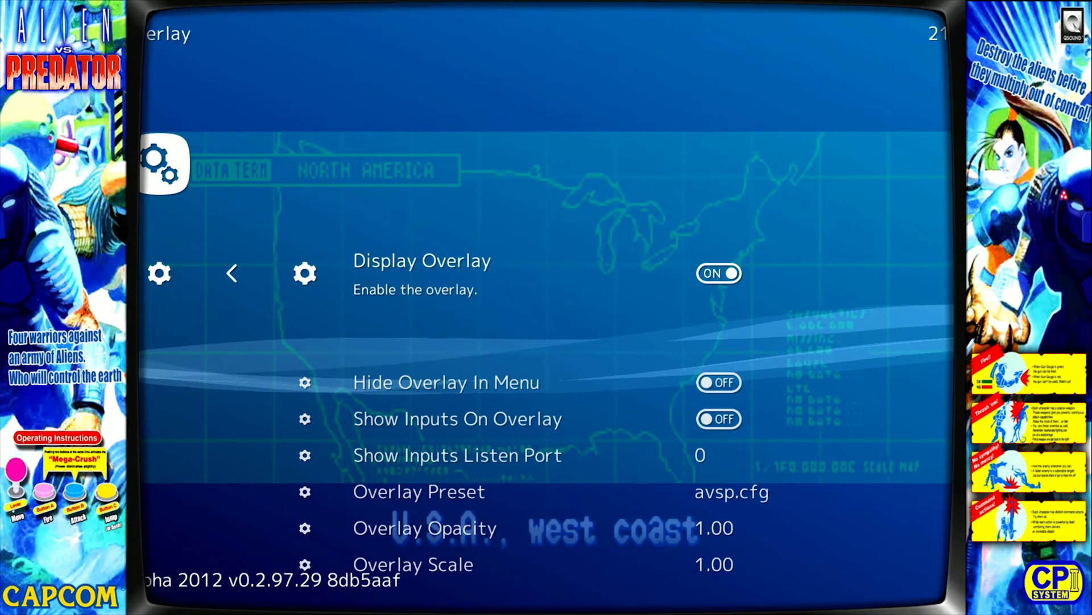
key("Down")
key("Down")
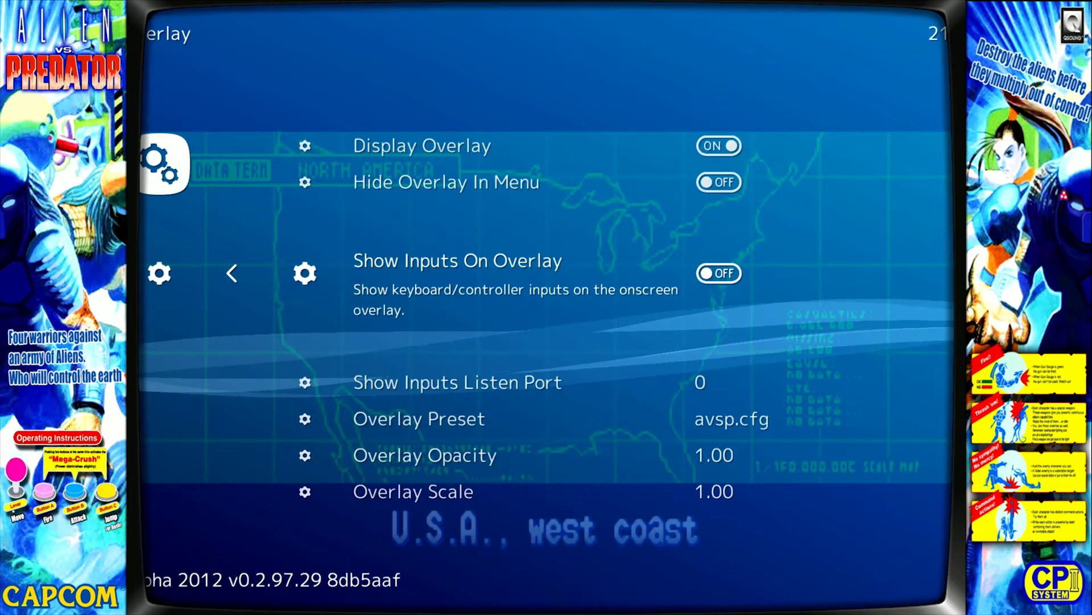